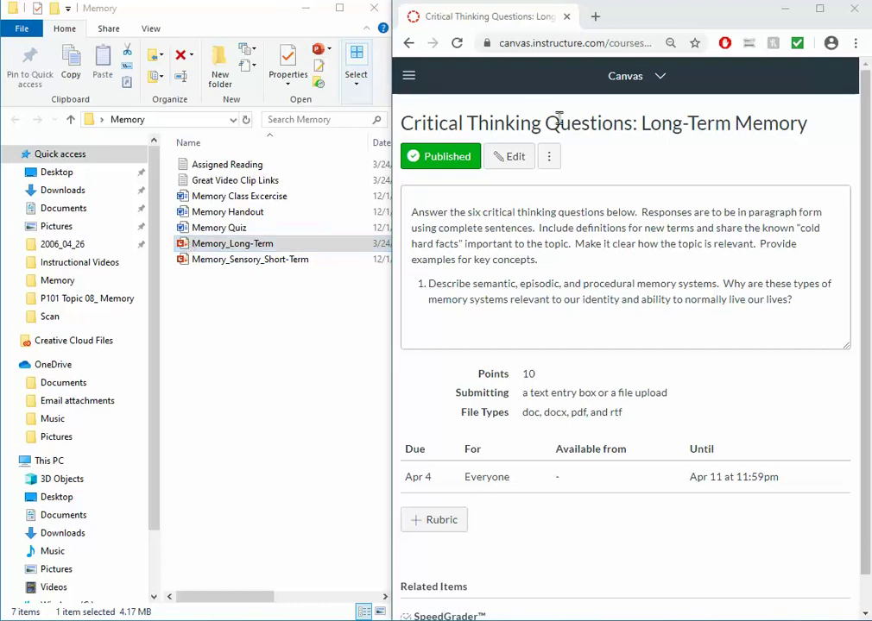
Open a new browser tab beside the Canvas Long-Term Memory assignment
left_click(594, 17)
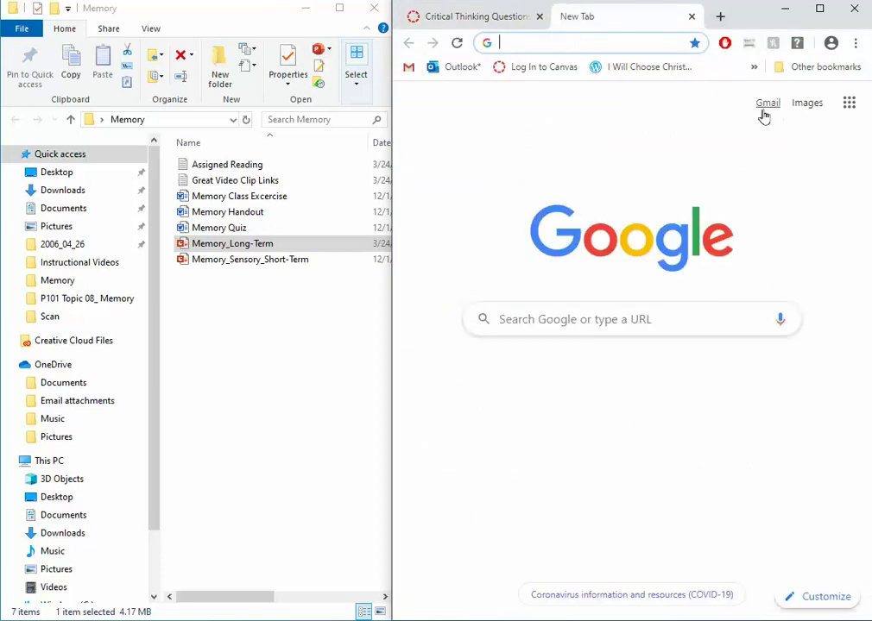
Sign in to Gmail with the account's e-mail and password
left_click(775, 107)
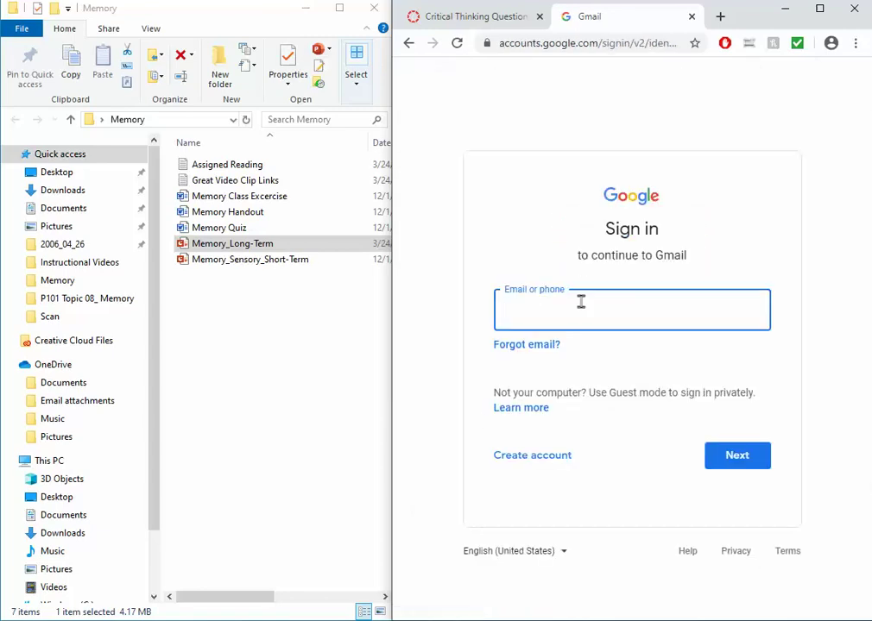
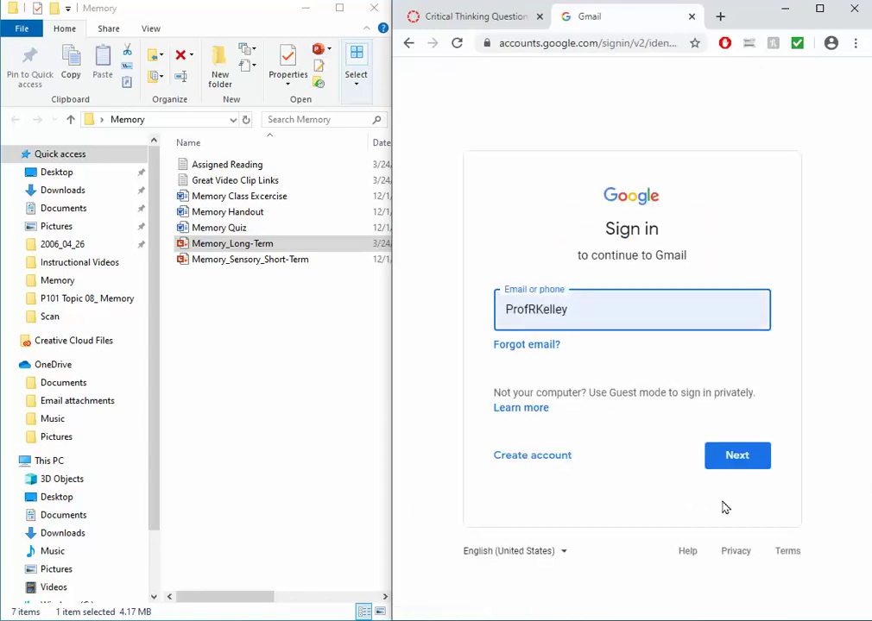
left_click(755, 455)
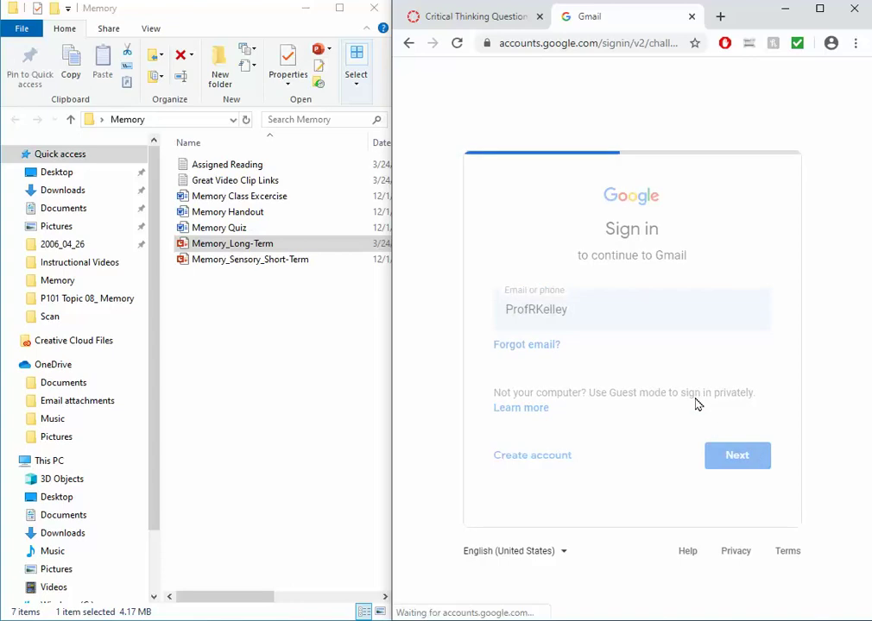
type("*********")
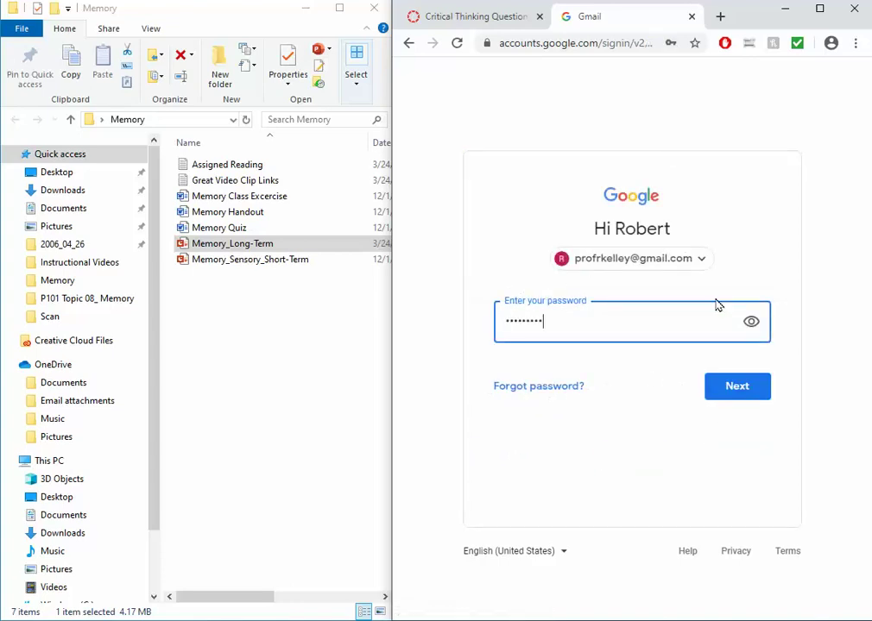
left_click(735, 388)
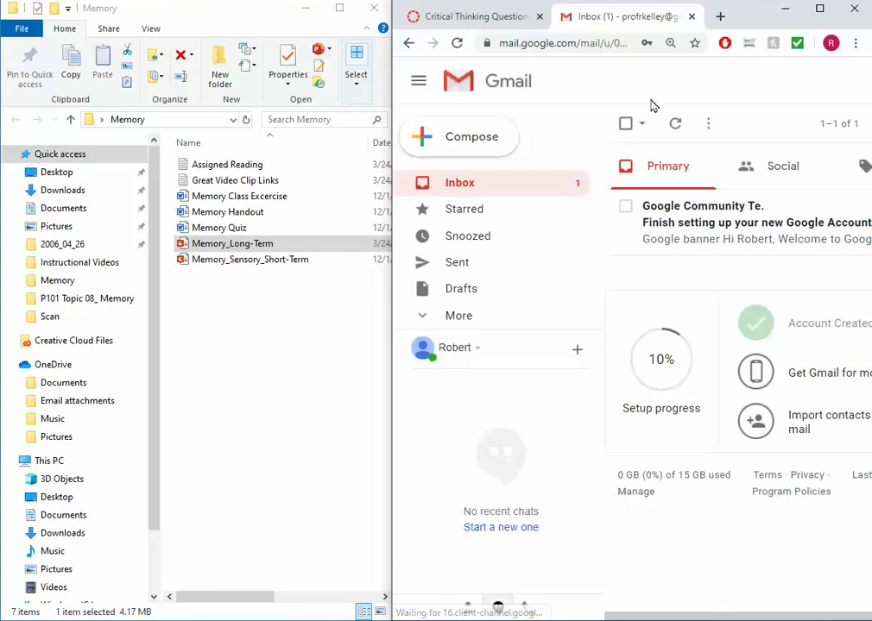
Open My Drive in Google Drive in another new tab, from the Google apps grid
left_click(719, 17)
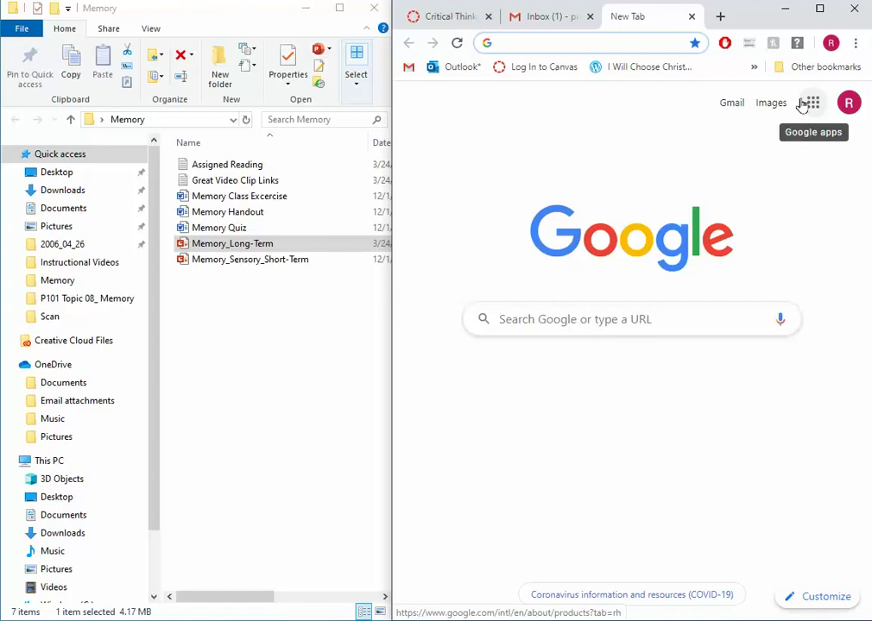
left_click(812, 104)
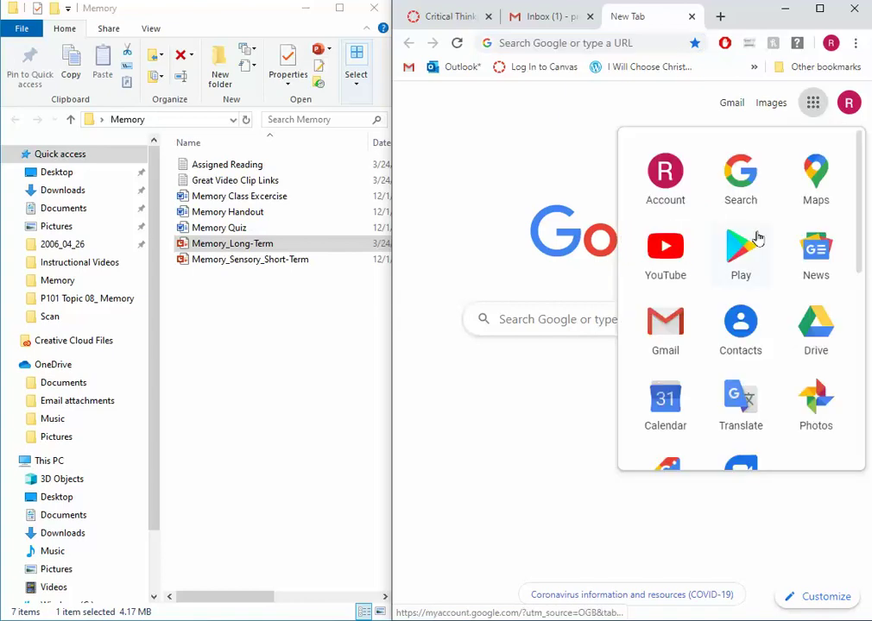
left_click(810, 326)
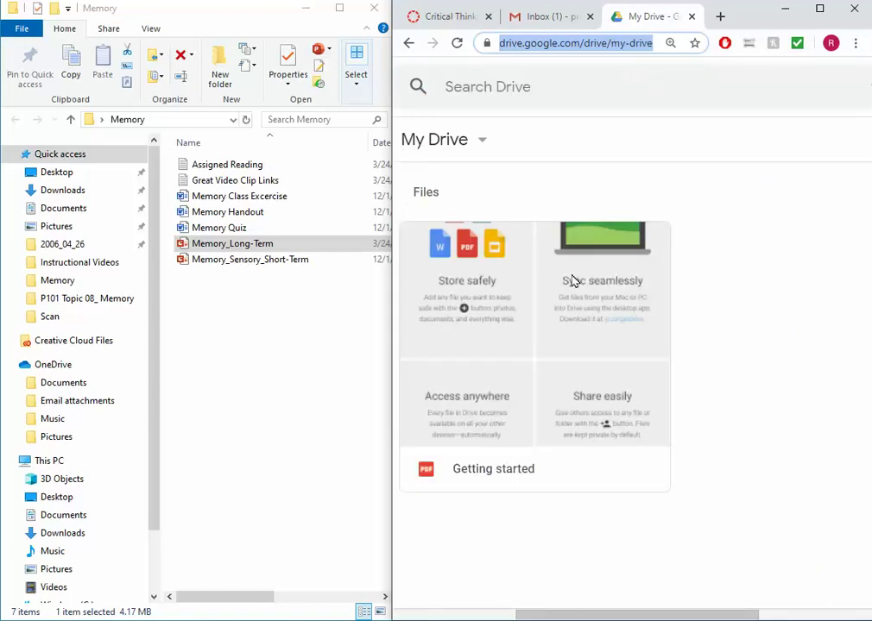
left_click(201, 247)
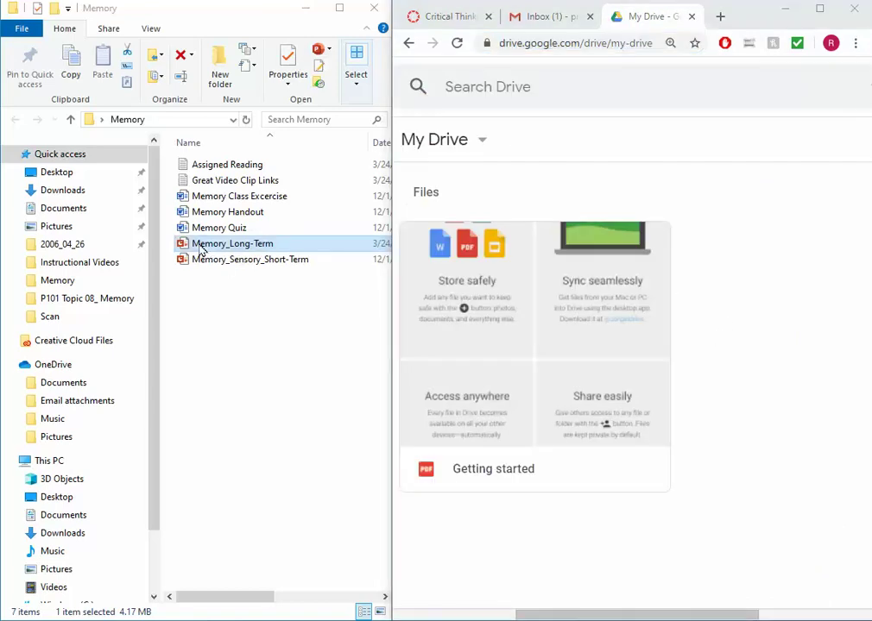
Upload Memory_Long-Term into My Drive and create a folder named 'General Psychology'
left_click_drag(200, 248, 674, 376)
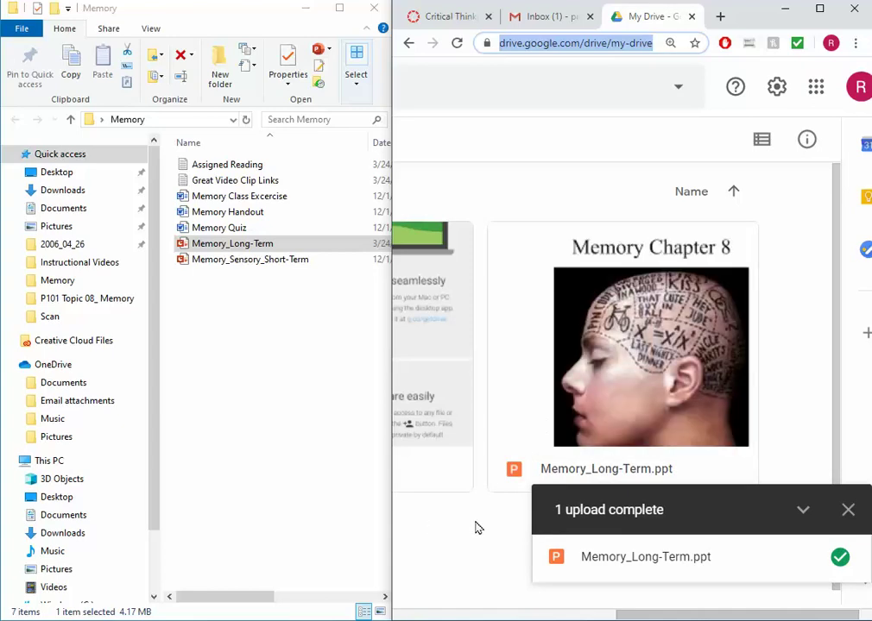
scroll(477, 527, "left", 3)
right_click(475, 525)
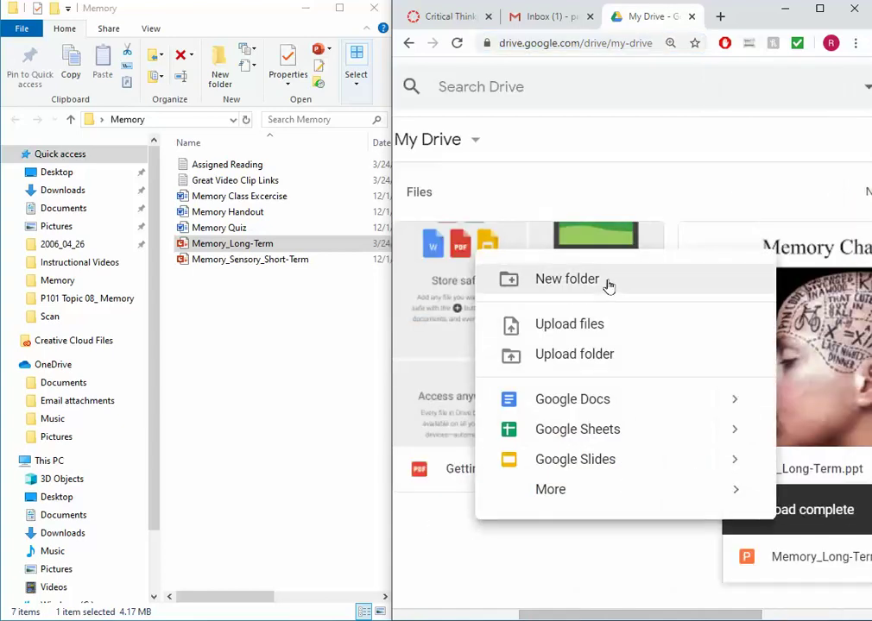
left_click(566, 279)
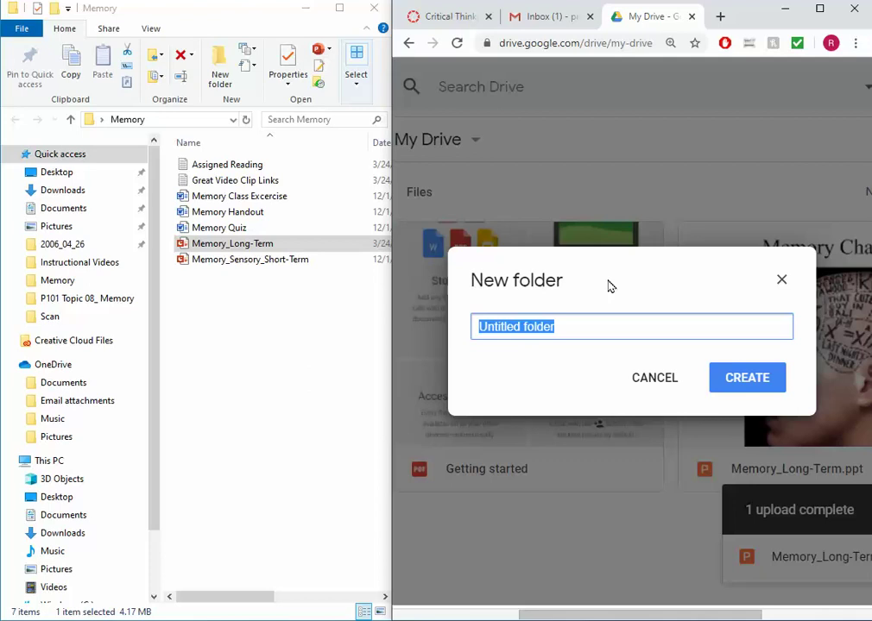
type("General ")
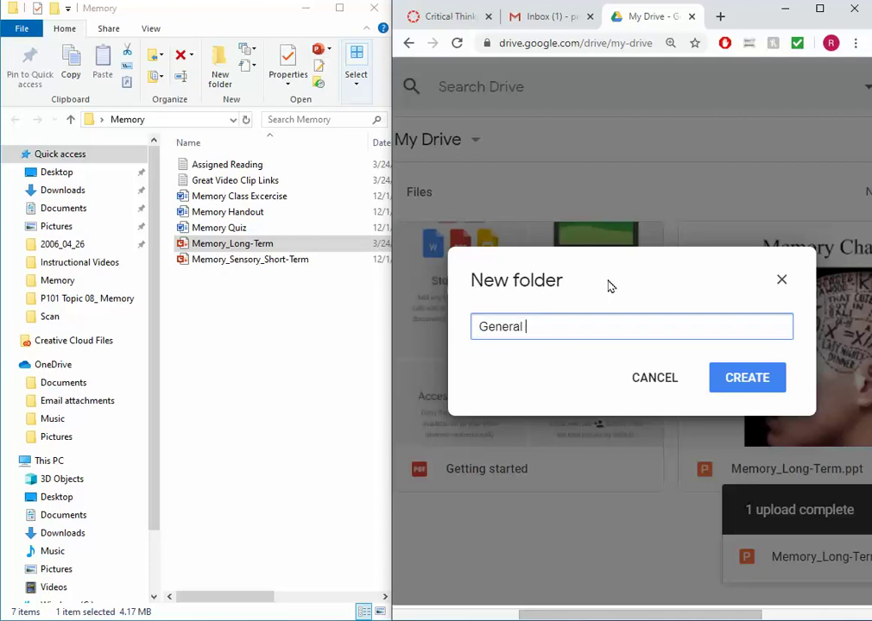
type("Pscy")
key("BackSpace")
key("BackSpace")
key("BackSpace")
type("ychology")
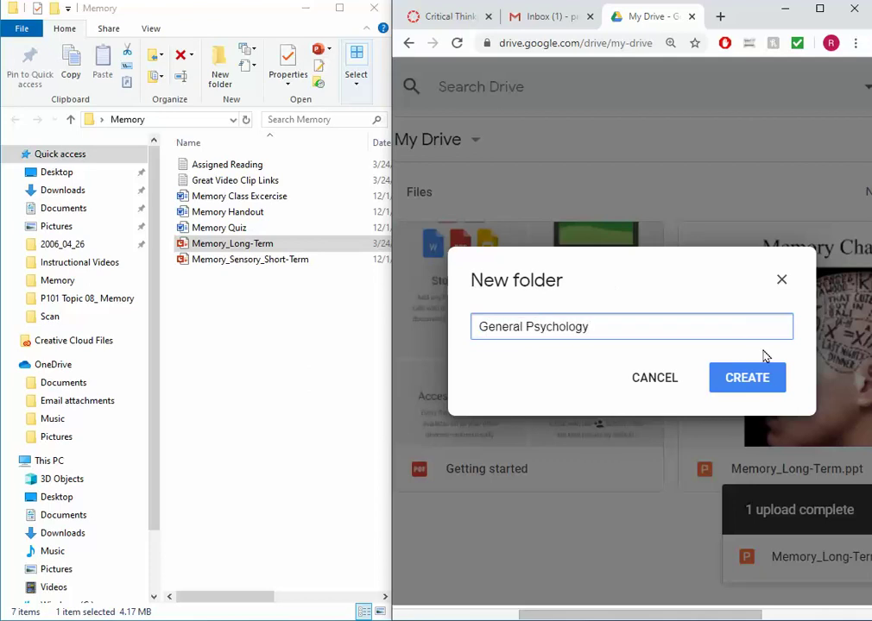
left_click(768, 386)
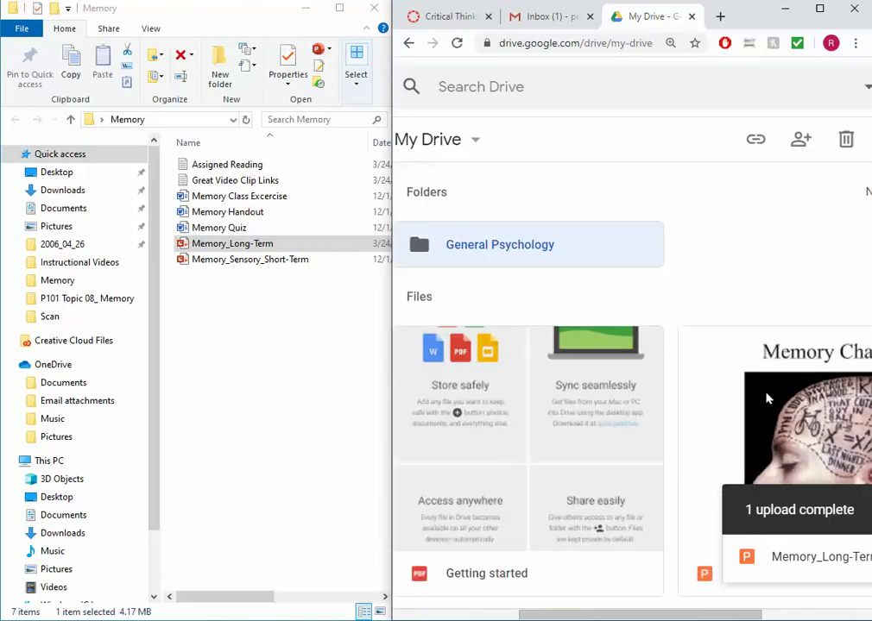
Move Memory_Long-Term.ppt into the General Psychology folder and open that folder
left_click_drag(768, 384, 466, 251)
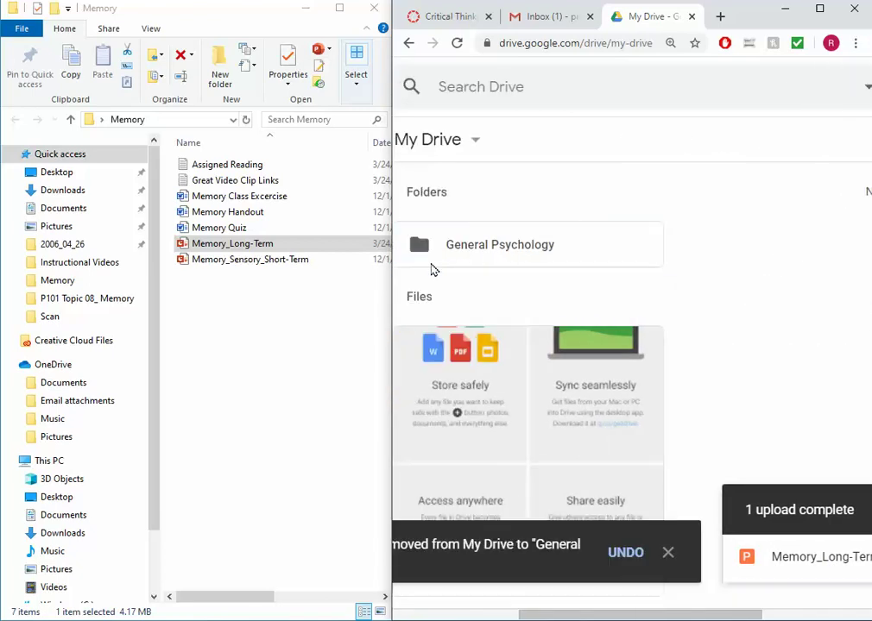
double_click(486, 250)
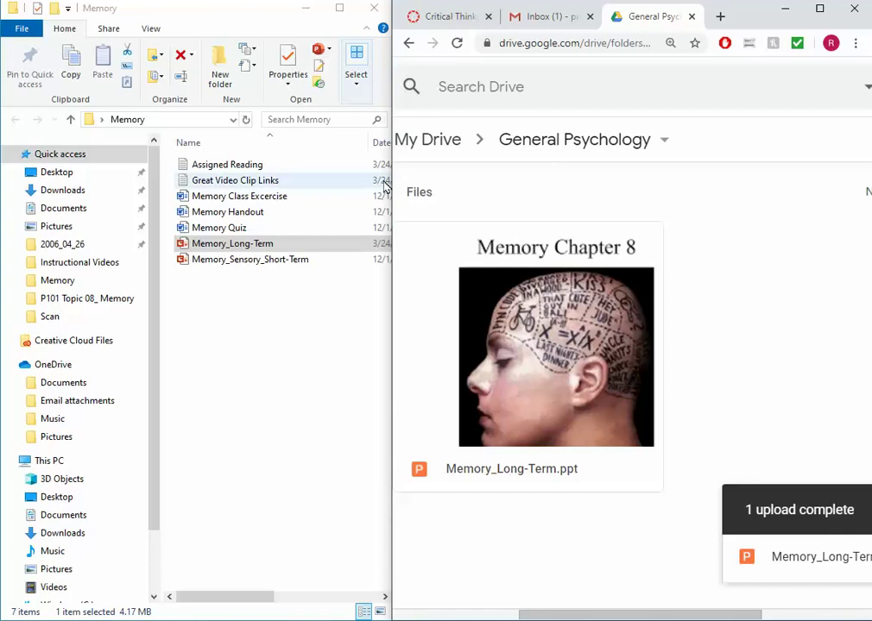
left_click_drag(389, 181, 18, 189)
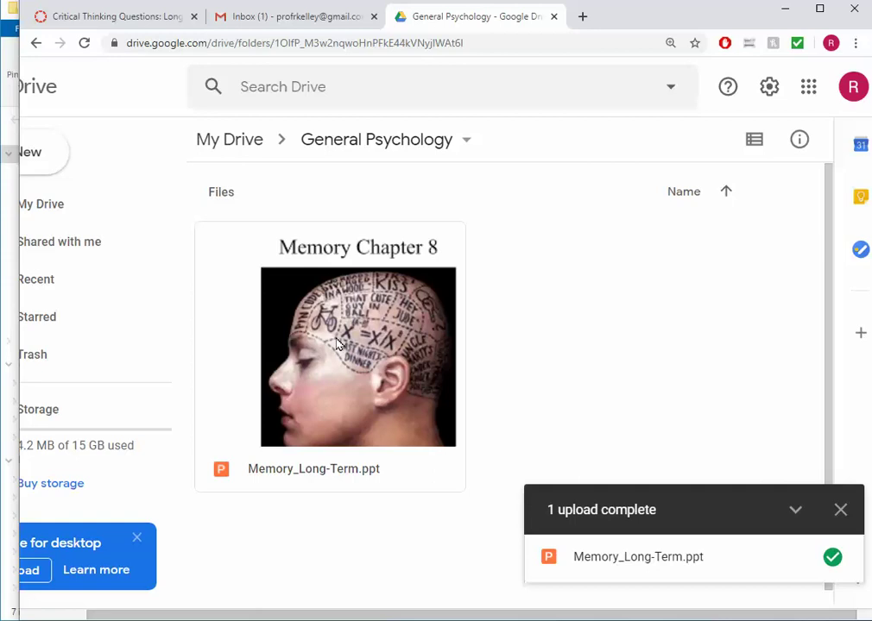
Open Memory_Long-Term.ppt with Google Slides from the file's More actions menu
left_click(406, 320)
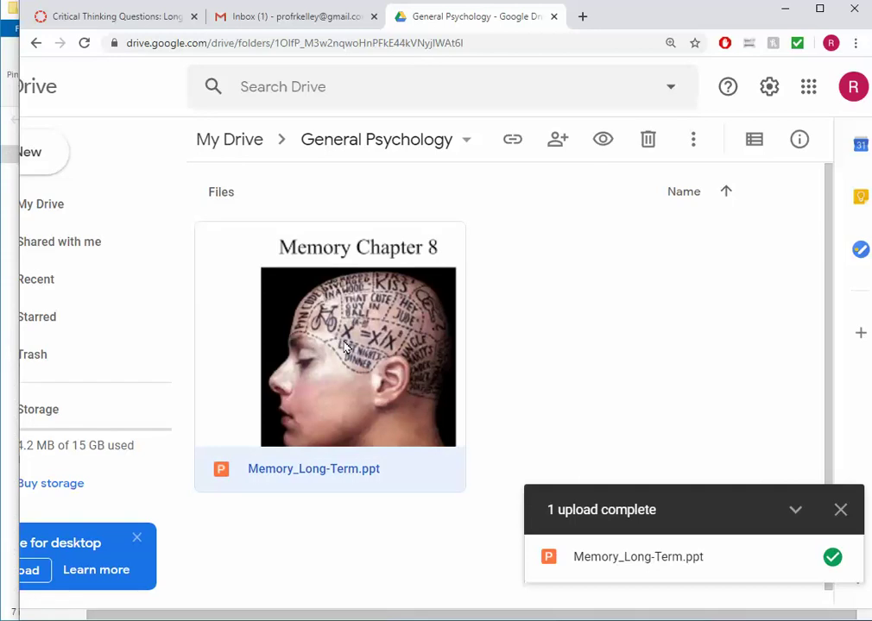
left_click(692, 143)
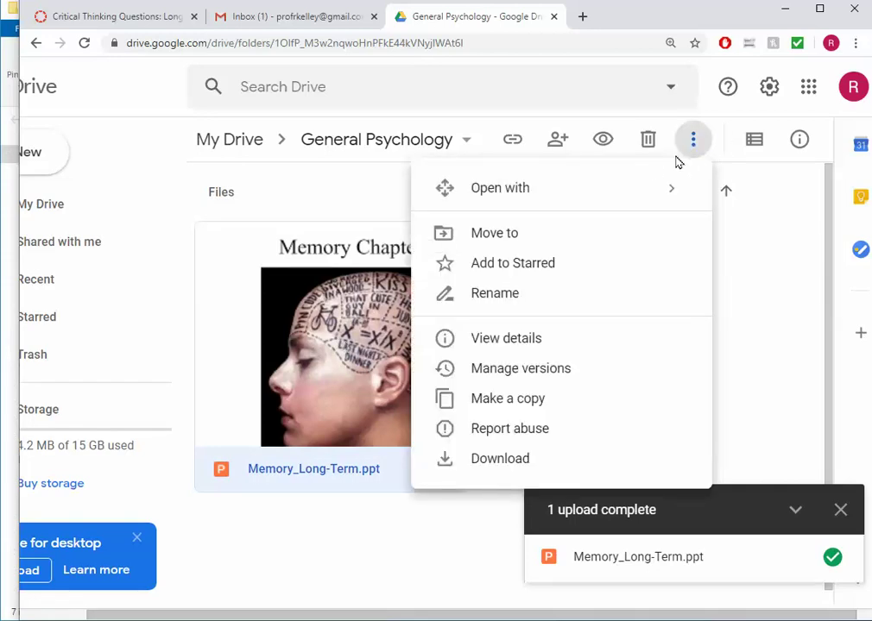
mouse_move(588, 197)
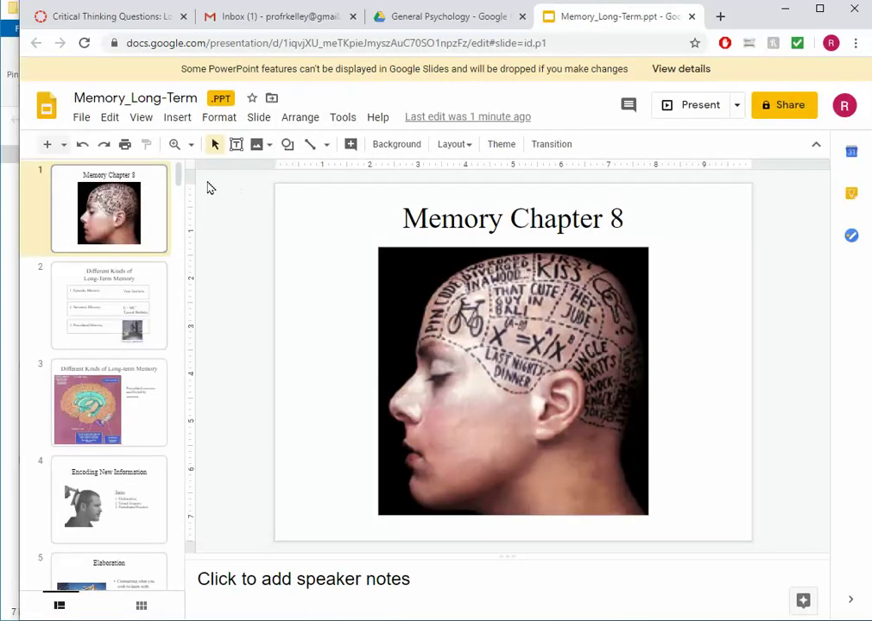
Browse slides 9 and 10 of the converted Memory_Long-Term presentation in Google Slides
left_click_drag(177, 171, 182, 224)
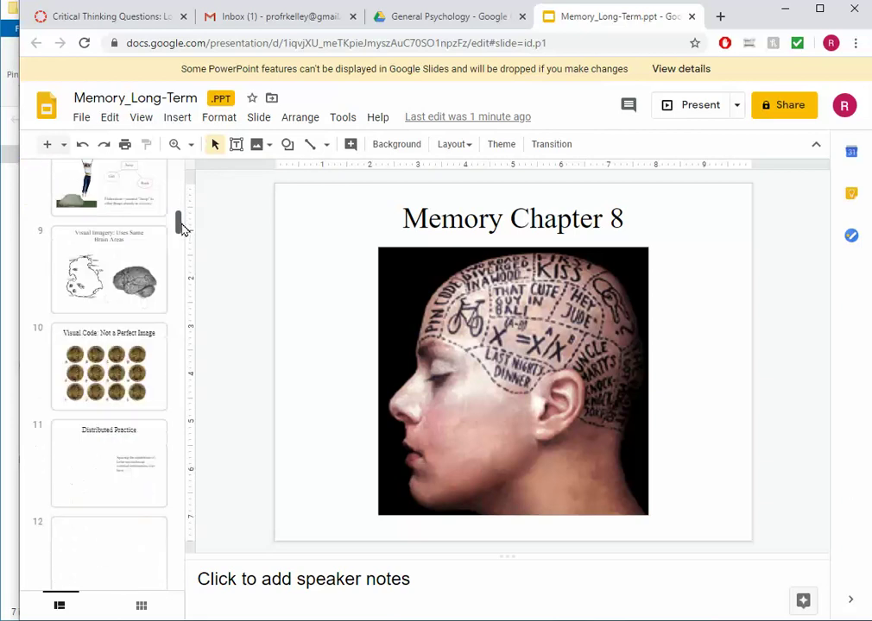
left_click(97, 231)
left_click(141, 371)
scroll(155, 250, "up", 8)
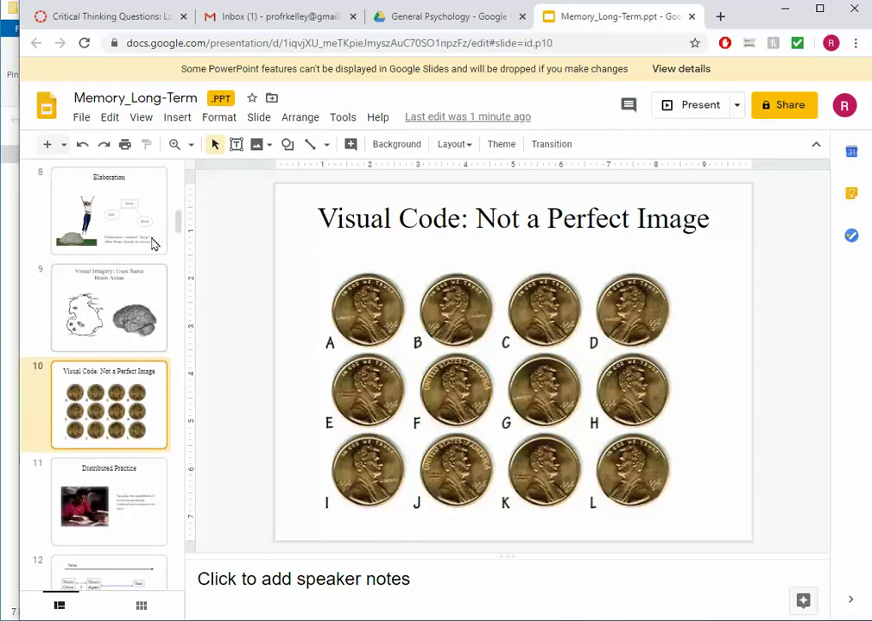
left_click(81, 119)
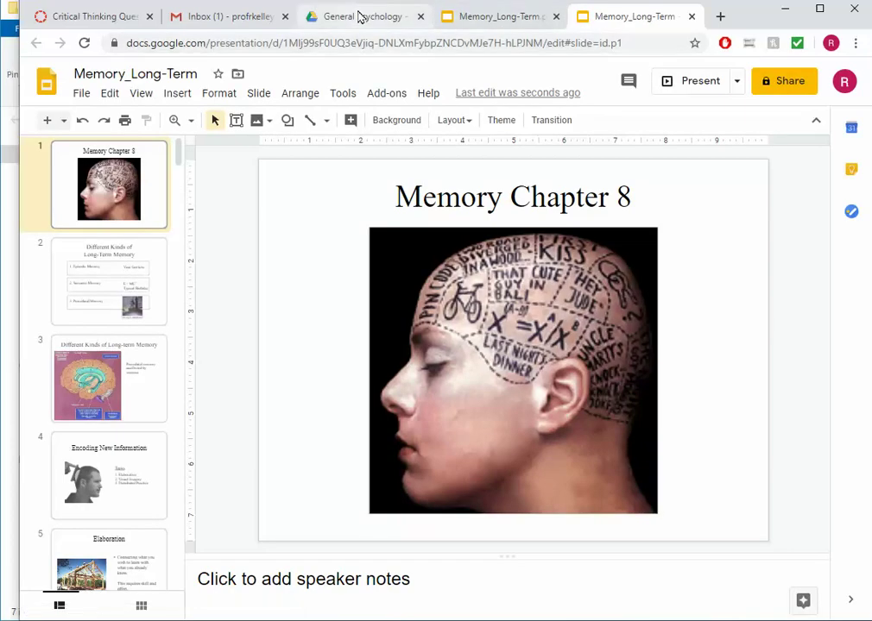
left_click(361, 17)
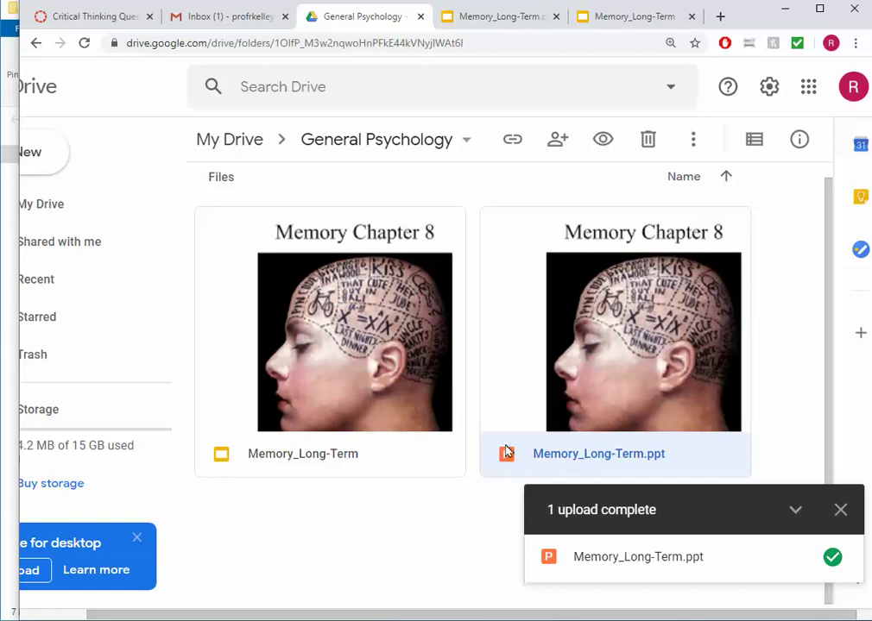
Remove Memory_Long-Term.ppt from General Psychology and close the duplicate presentation tab
right_click(628, 357)
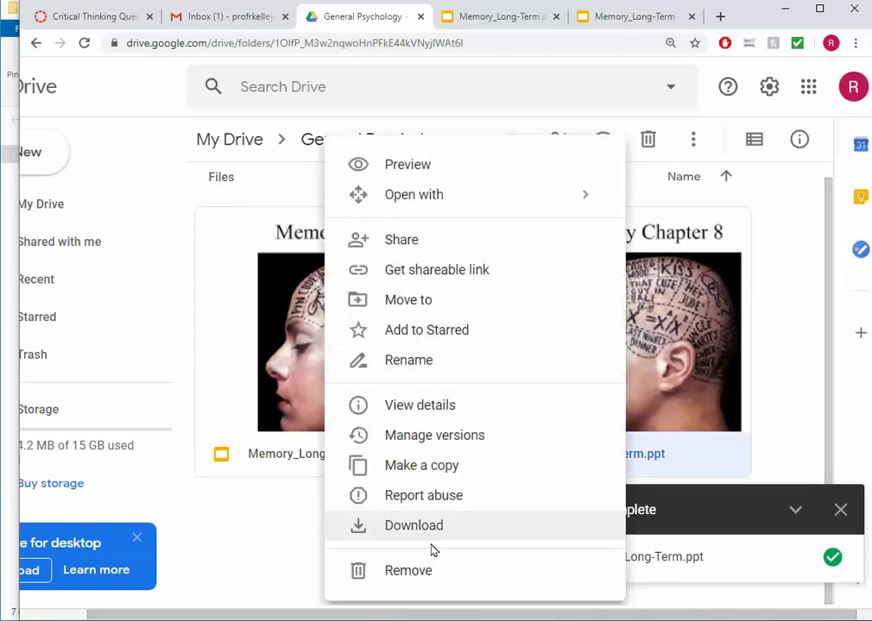
left_click(405, 575)
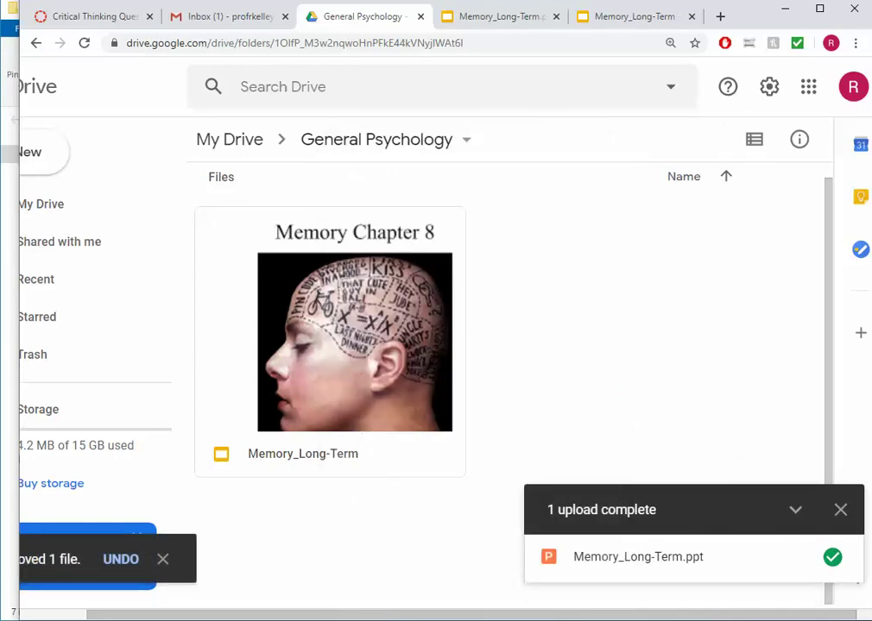
left_click(557, 17)
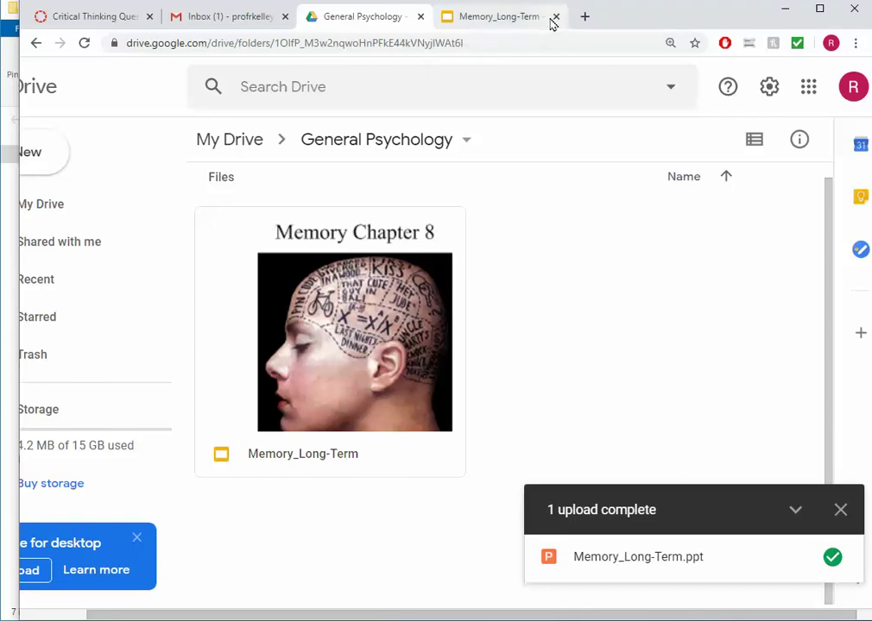
left_click(556, 17)
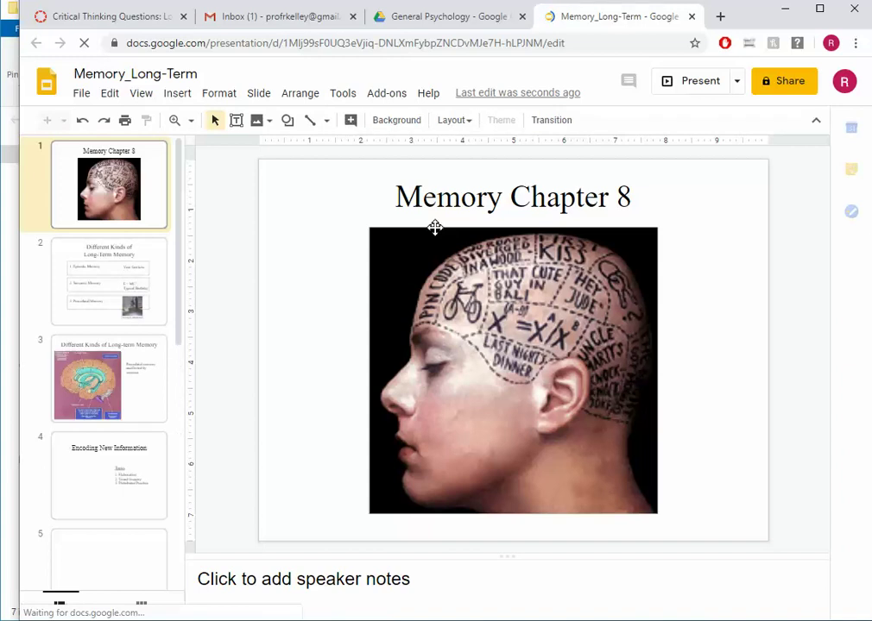
Turn on view-only link sharing for the presentation and copy its link
left_click(787, 83)
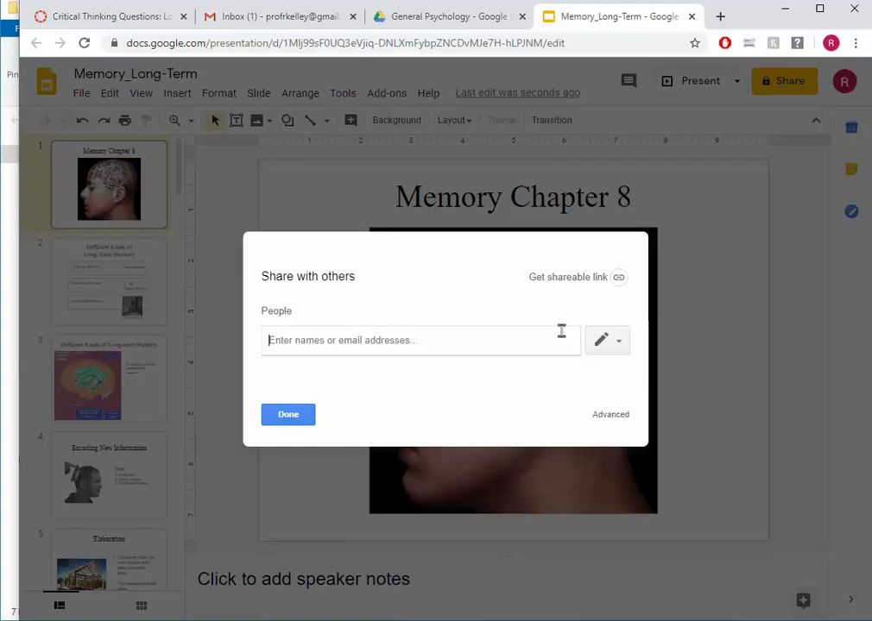
left_click(618, 277)
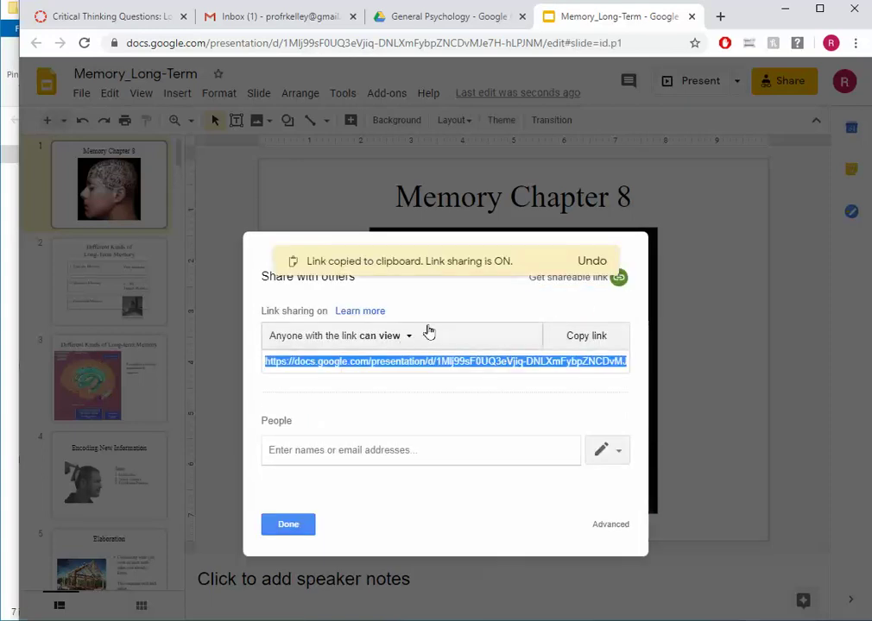
left_click(416, 341)
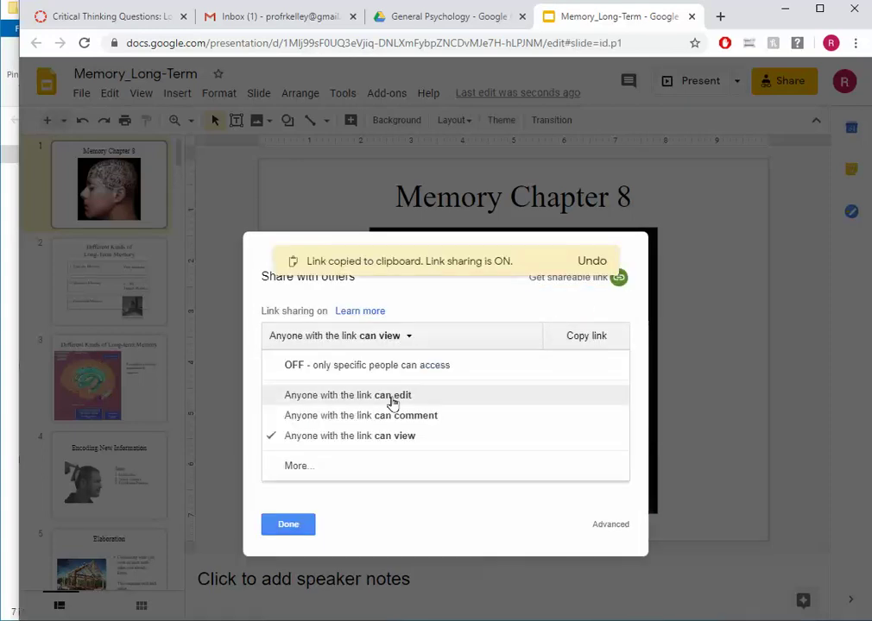
left_click(376, 437)
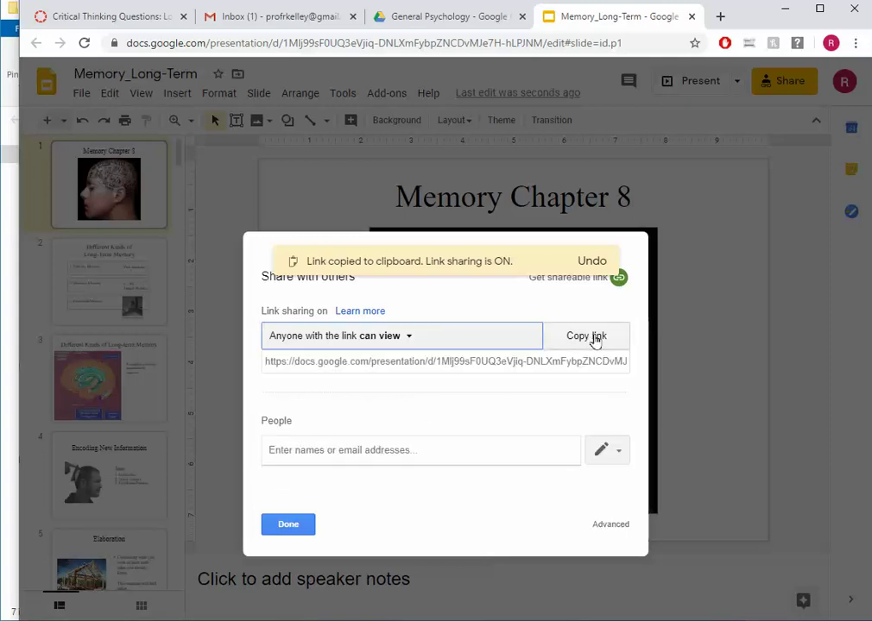
left_click(592, 338)
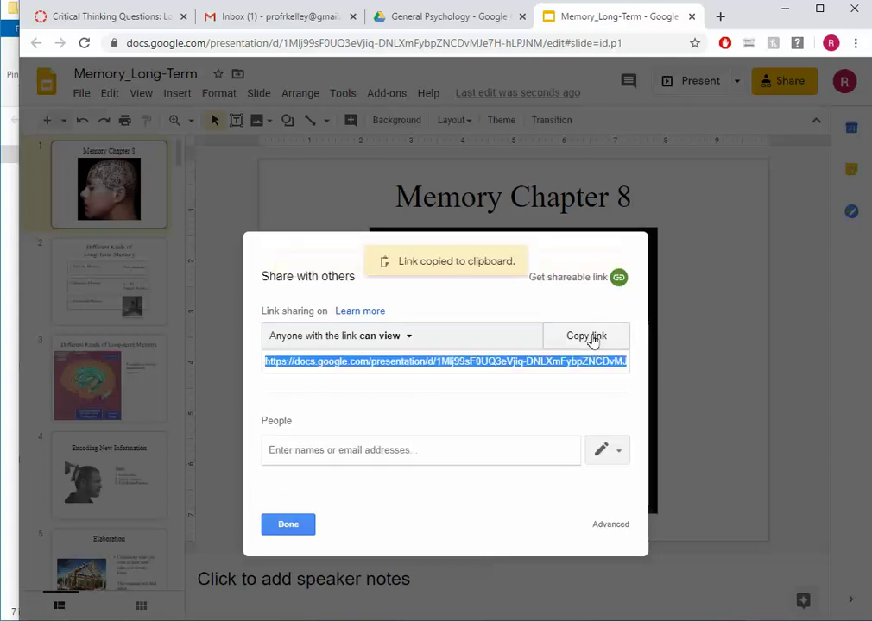
left_click(283, 527)
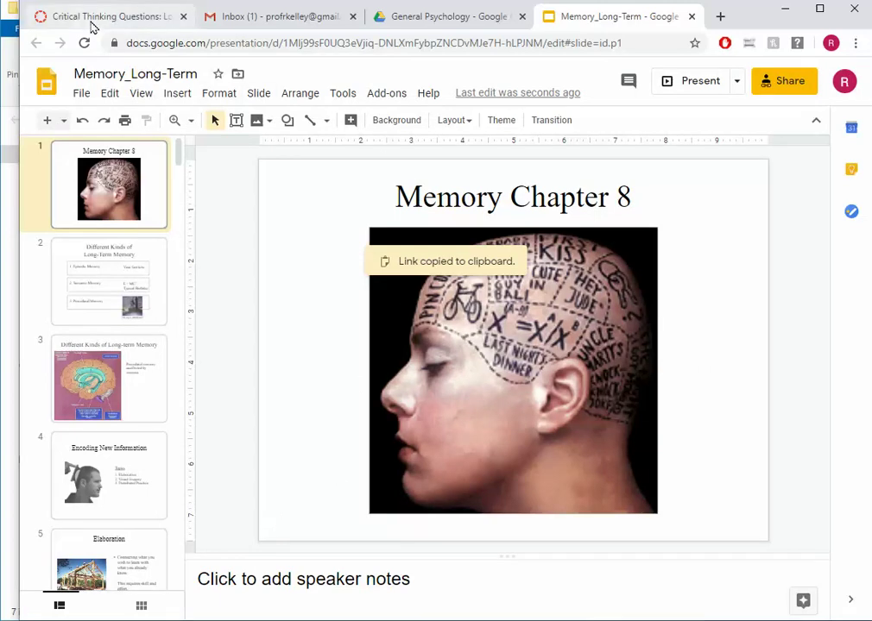
left_click(90, 22)
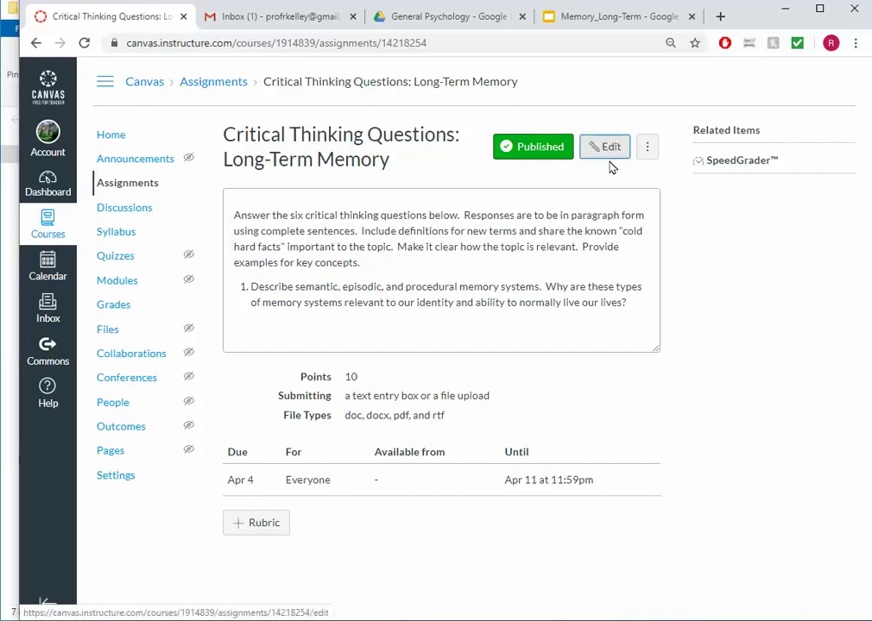
Edit the assignment and add the line 'View Memory Slide Presentation' after 'key concepts.'
left_click(606, 152)
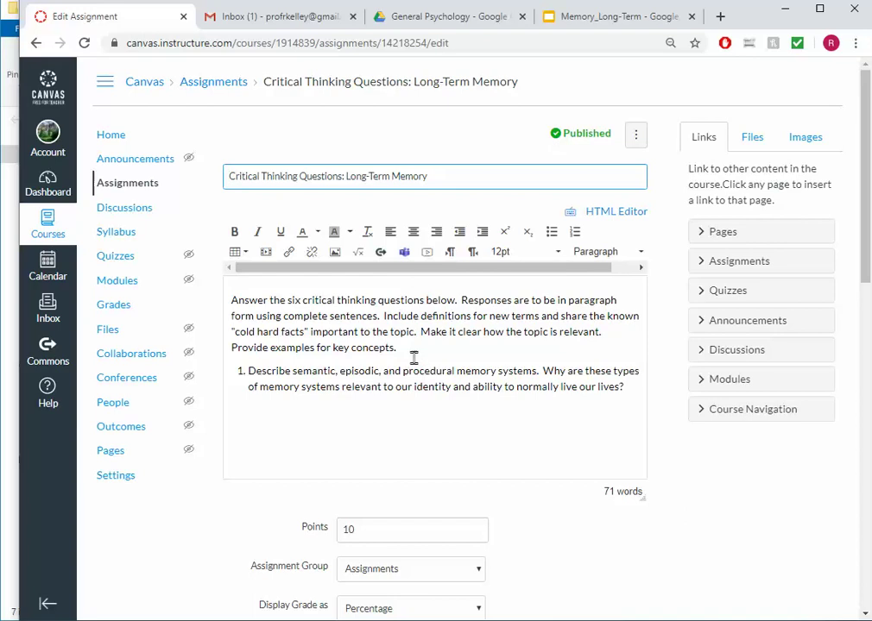
left_click(413, 356)
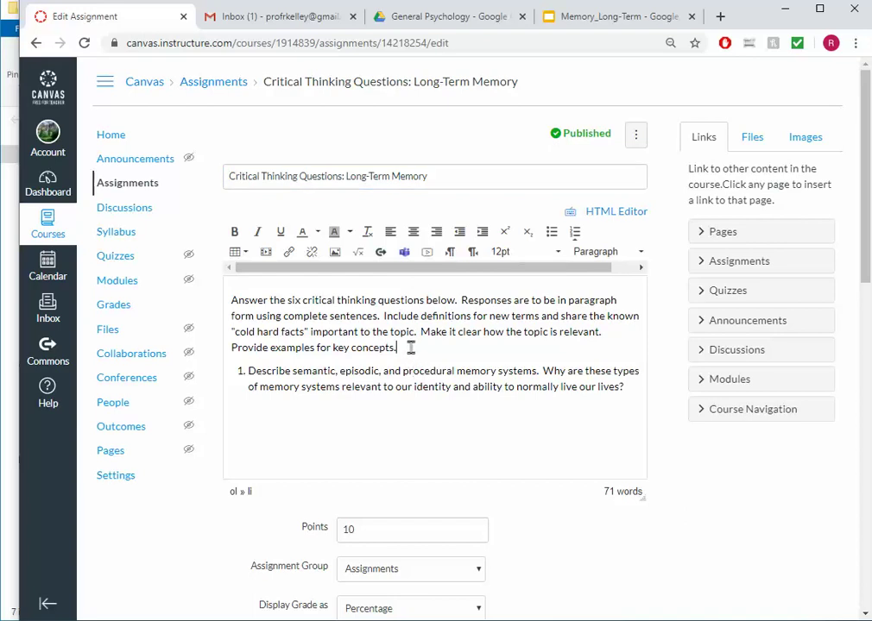
left_click(413, 347)
key("Return")
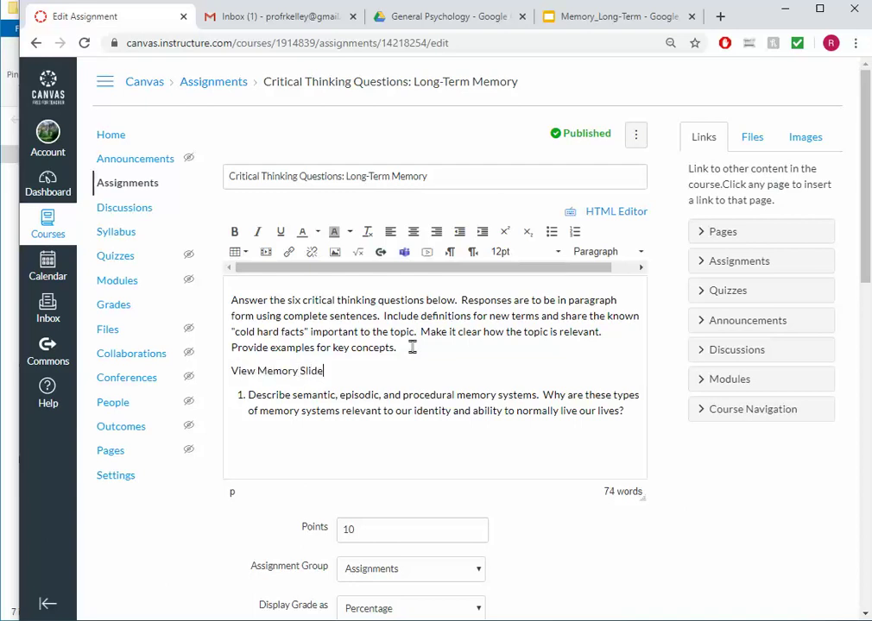
type("ation")
Link the 'View Memory Slide Presentation' text to the pasted shared Slides URL, opening in a new window
key("ctrl+shift+Left")
key("ctrl+shift+Left")
key("ctrl+shift+Left")
key("ctrl+shift+Left")
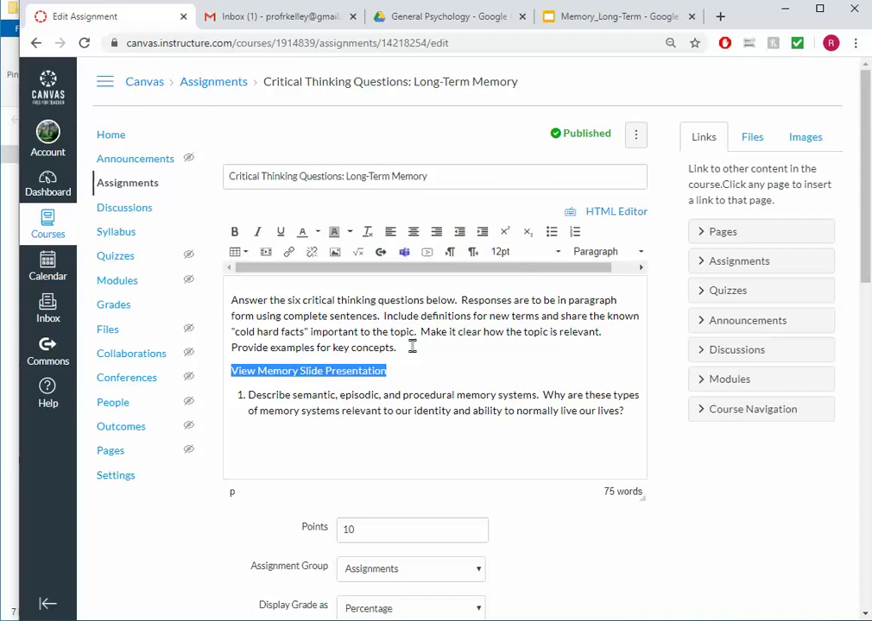
key("ctrl+k")
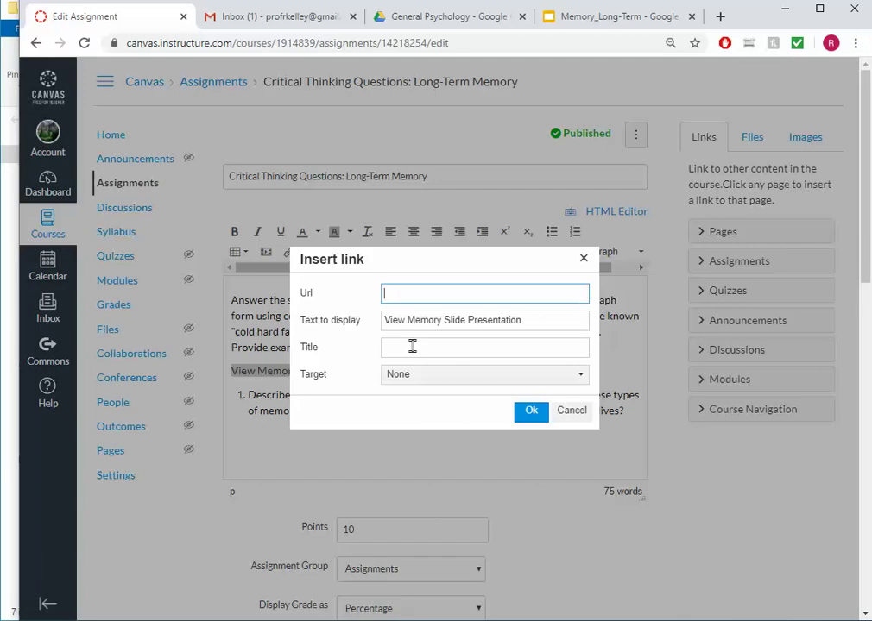
key("ctrl+v")
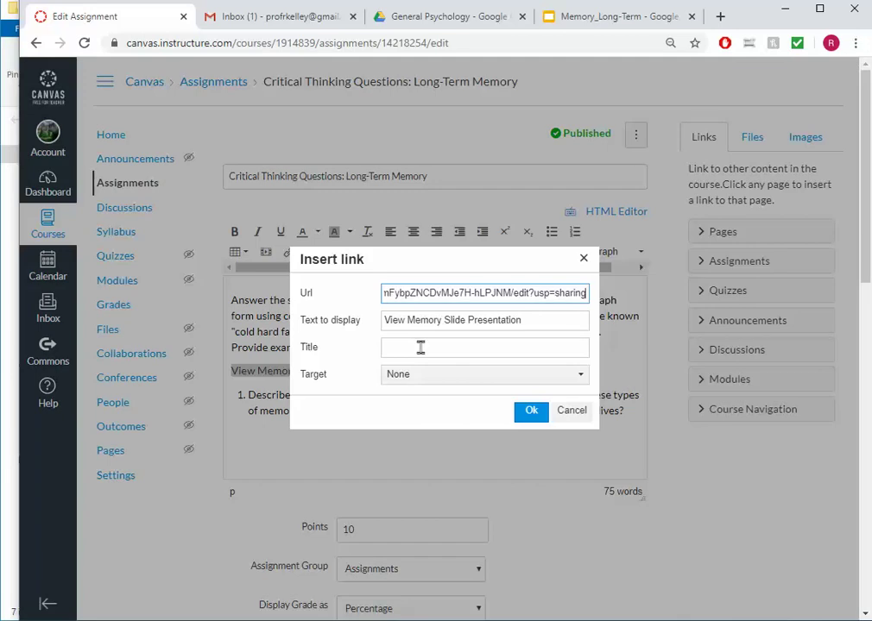
left_click(428, 378)
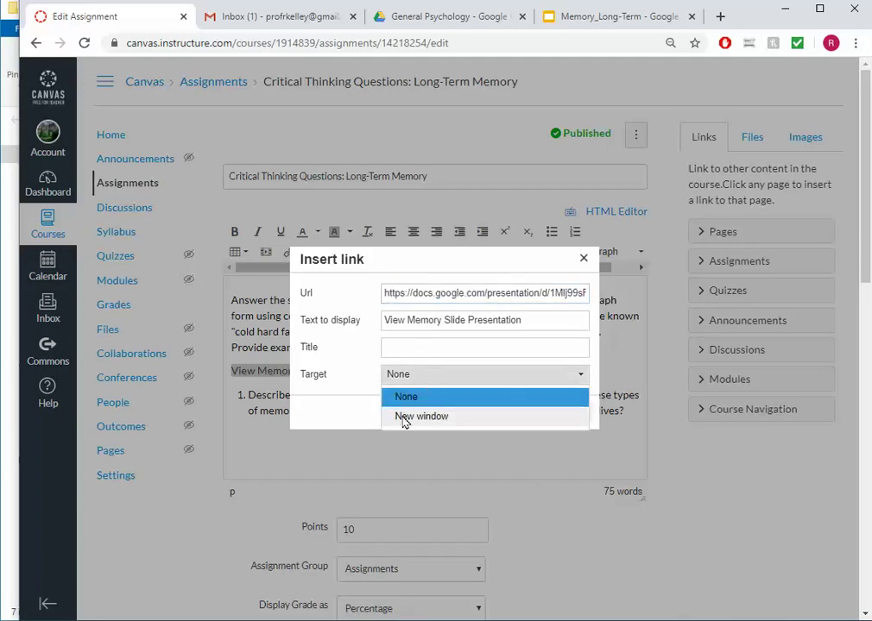
left_click(406, 417)
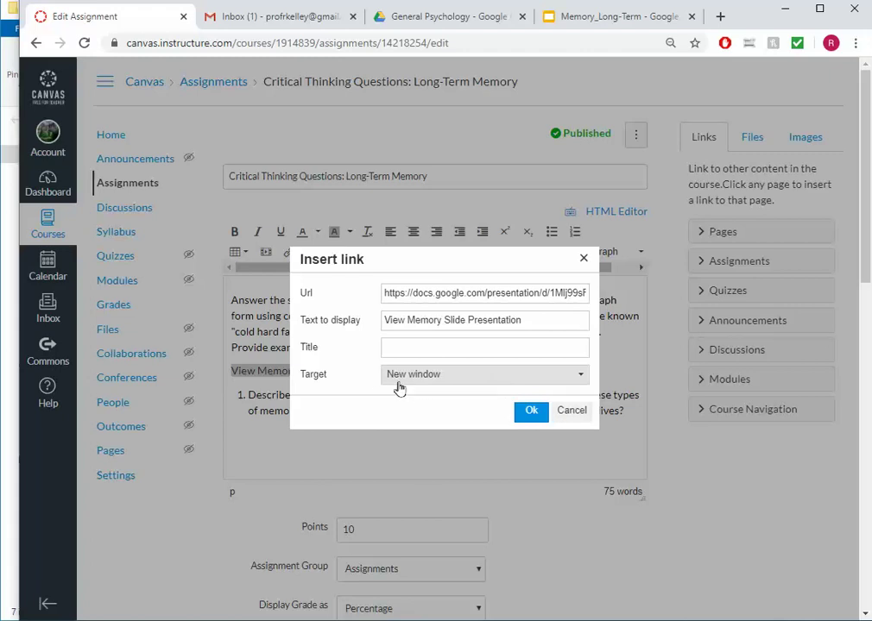
left_click(529, 410)
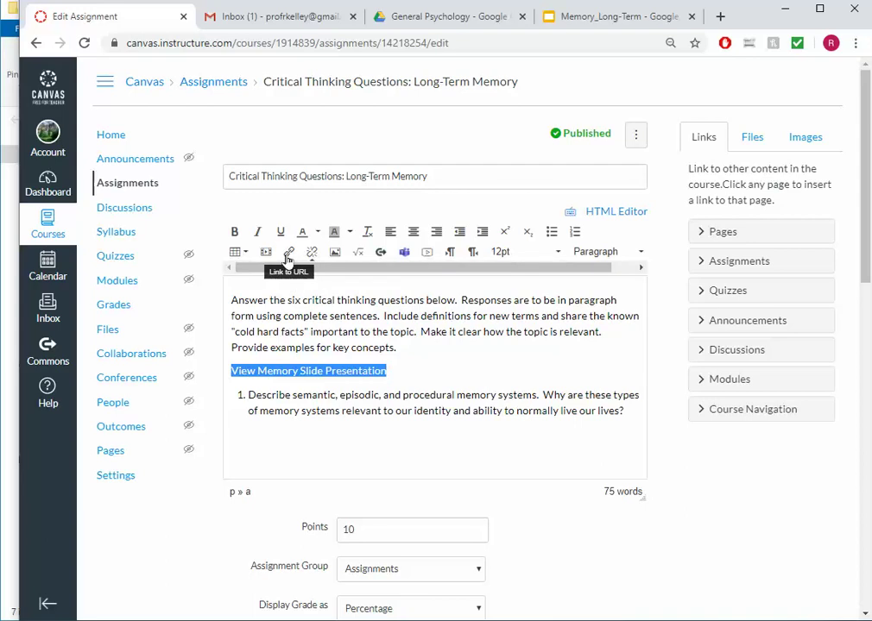
left_click(289, 252)
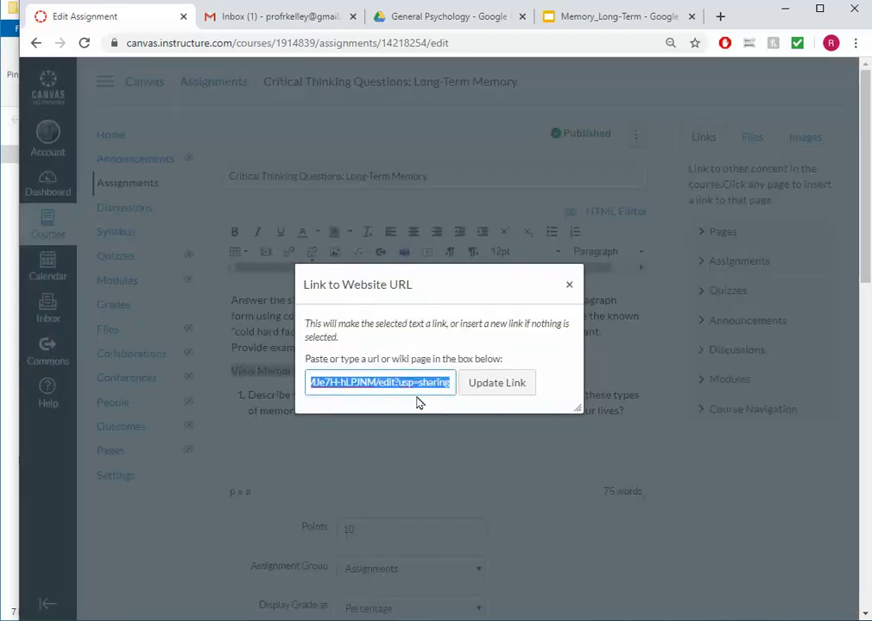
left_click(567, 287)
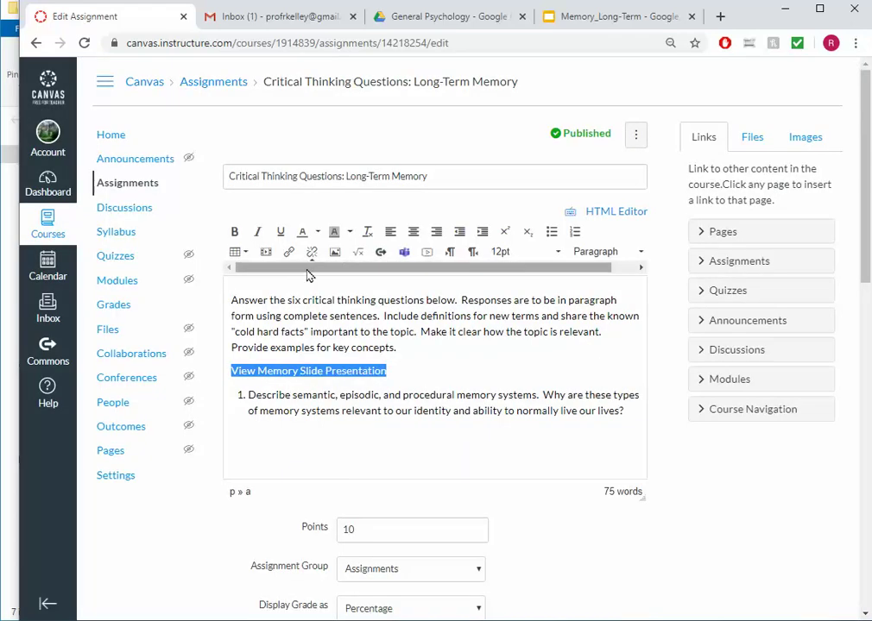